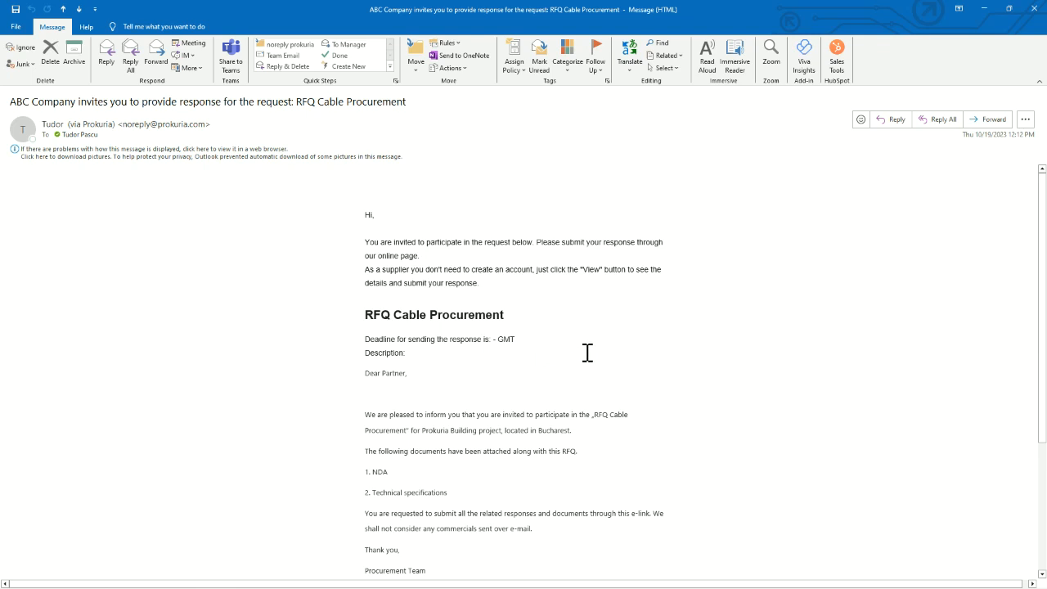
# Open the RFQ Cable Procurement request from the invitation e-mail.
pyautogui.scroll(-1, 588, 352)
pyautogui.moveTo(505, 289); pyautogui.dragTo(385, 302)
pyautogui.scroll(-1, 431, 365)
pyautogui.moveTo(379, 363); pyautogui.dragTo(619, 405)
pyautogui.click(642, 397)
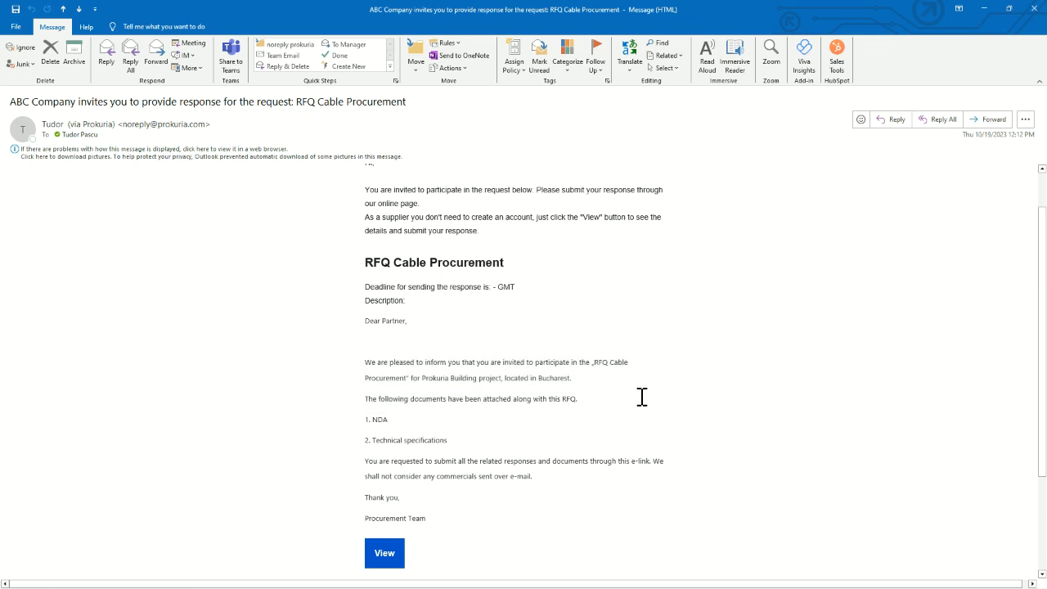
pyautogui.scroll(-1, 643, 397)
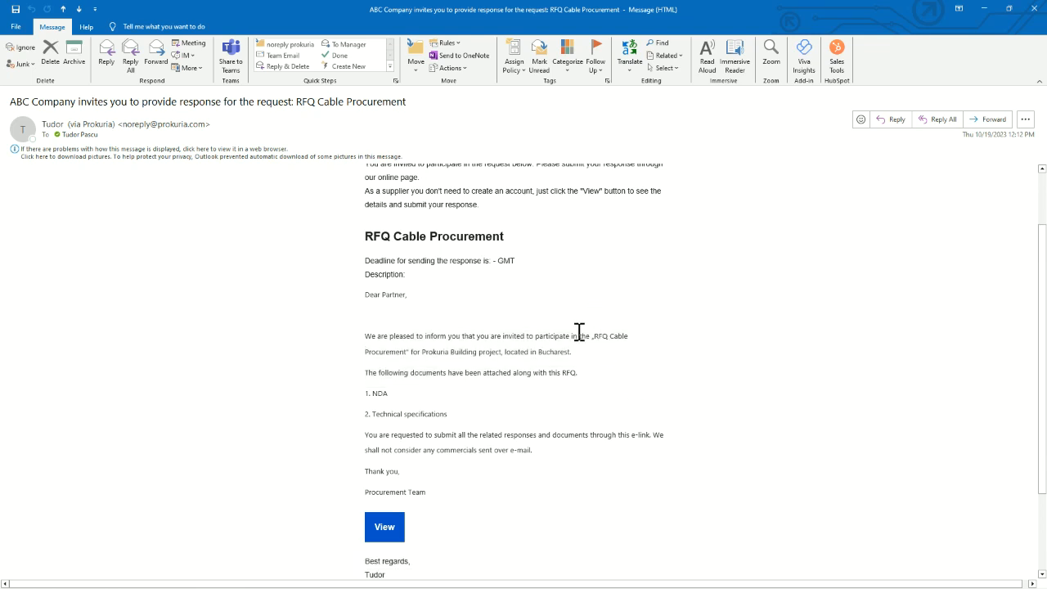
pyautogui.scroll(-2, 573, 344)
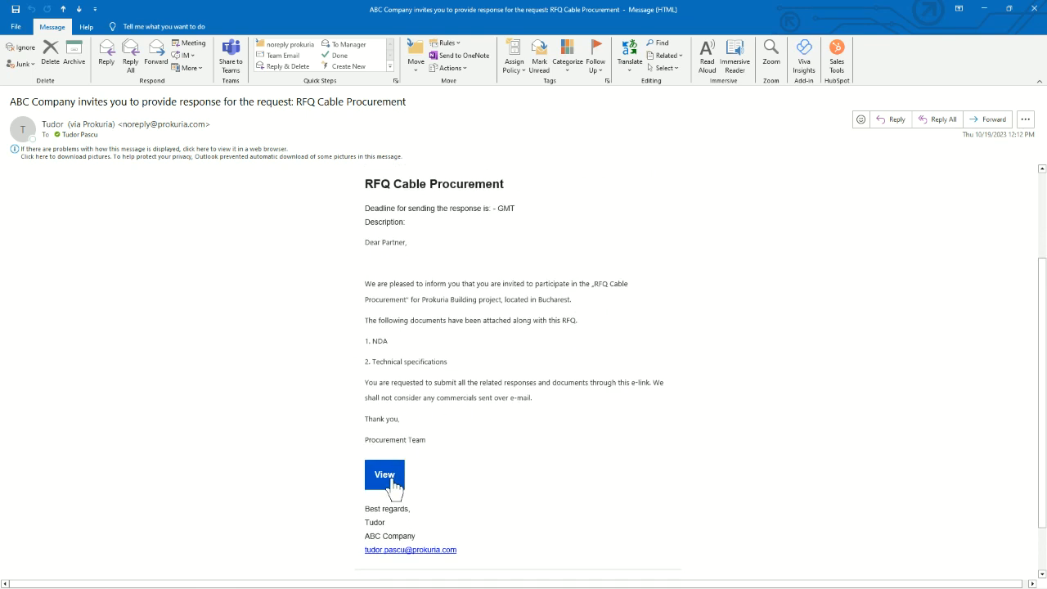
pyautogui.click(392, 479)
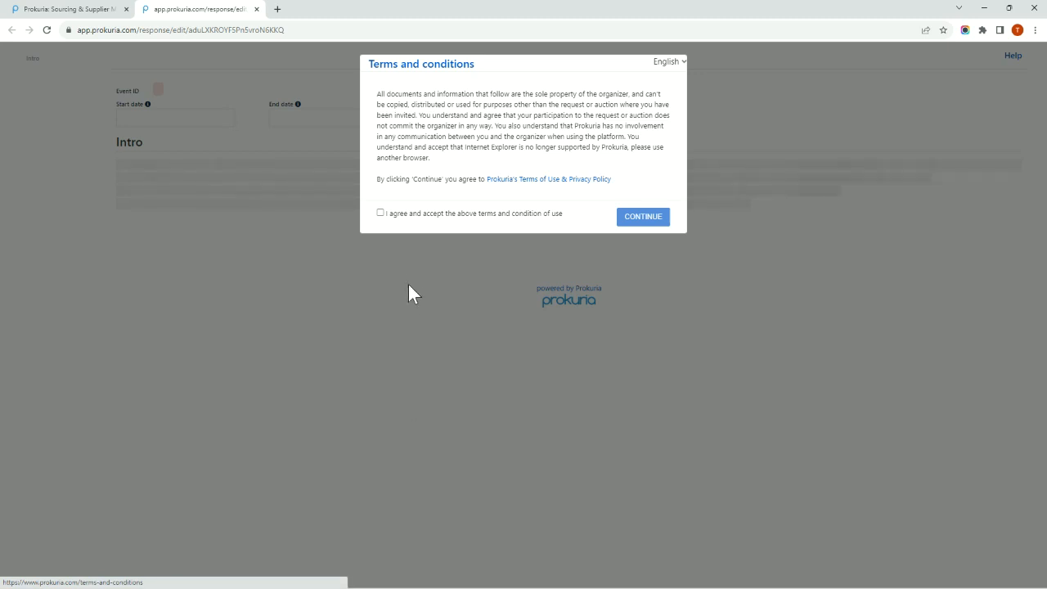
# Accept the terms and conditions and choose to participate in the RFQ Cable Procurement request.
pyautogui.click(381, 213)
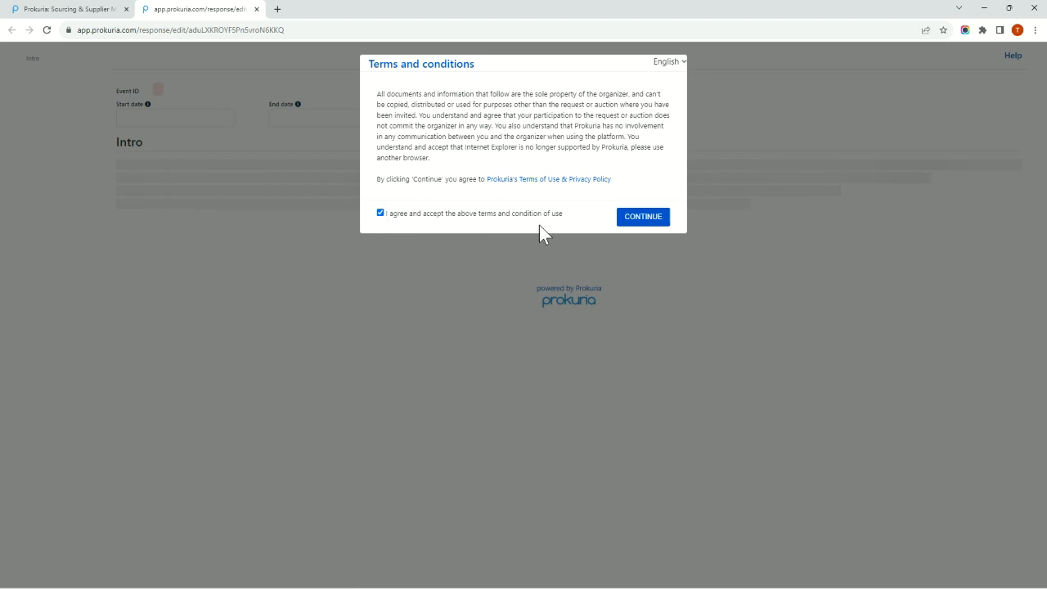
pyautogui.click(644, 217)
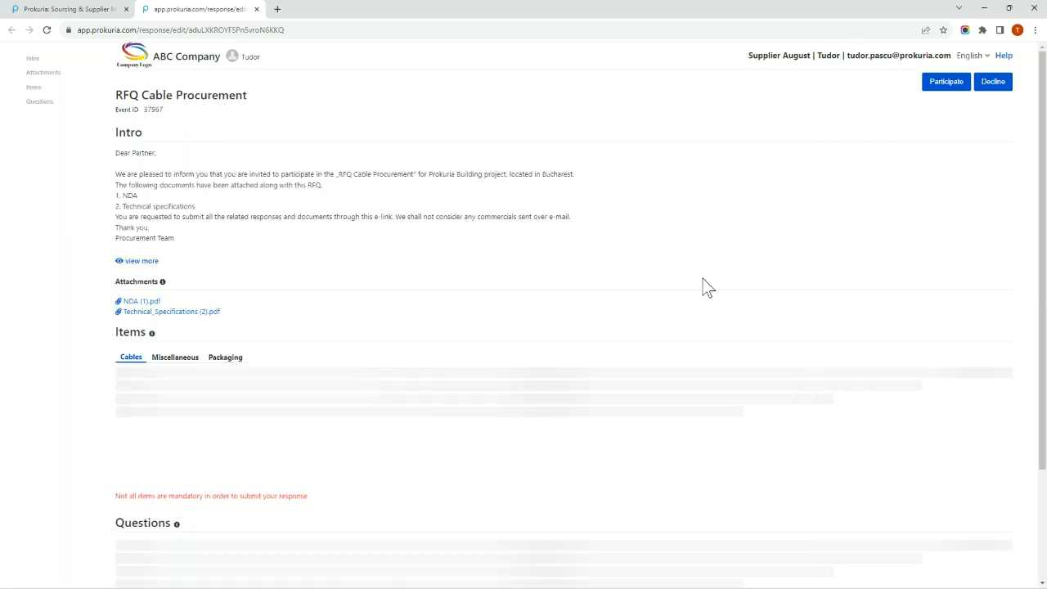
pyautogui.click(950, 88)
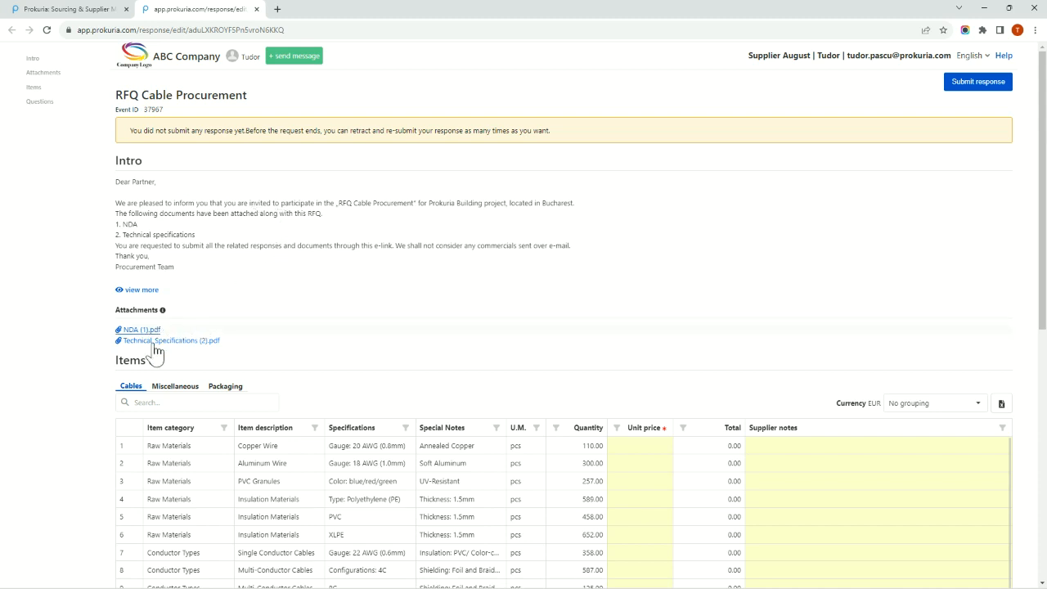
# Examine the request's attachments and the item lists for Cables and Miscellaneous.
pyautogui.scroll(-1, 294, 325)
pyautogui.scroll(-1, 294, 325)
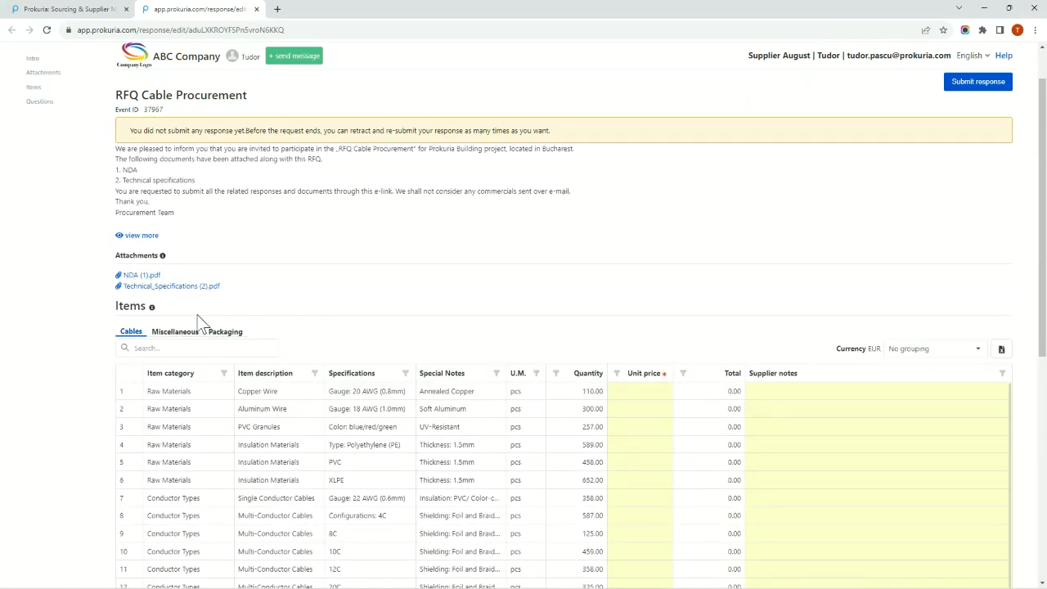
pyautogui.scroll(-1, 378, 305)
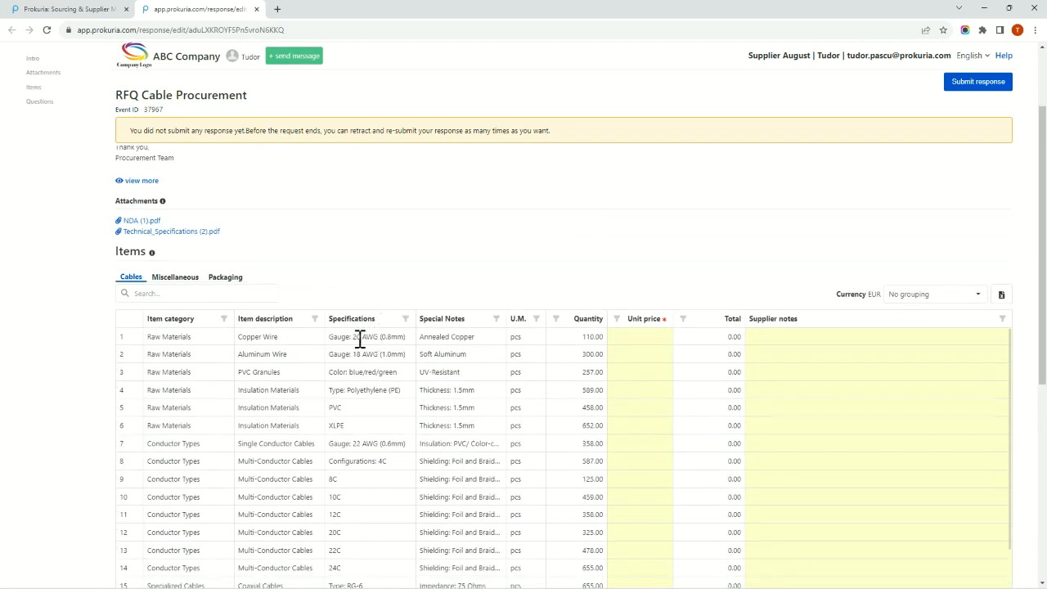
pyautogui.scroll(-1, 335, 376)
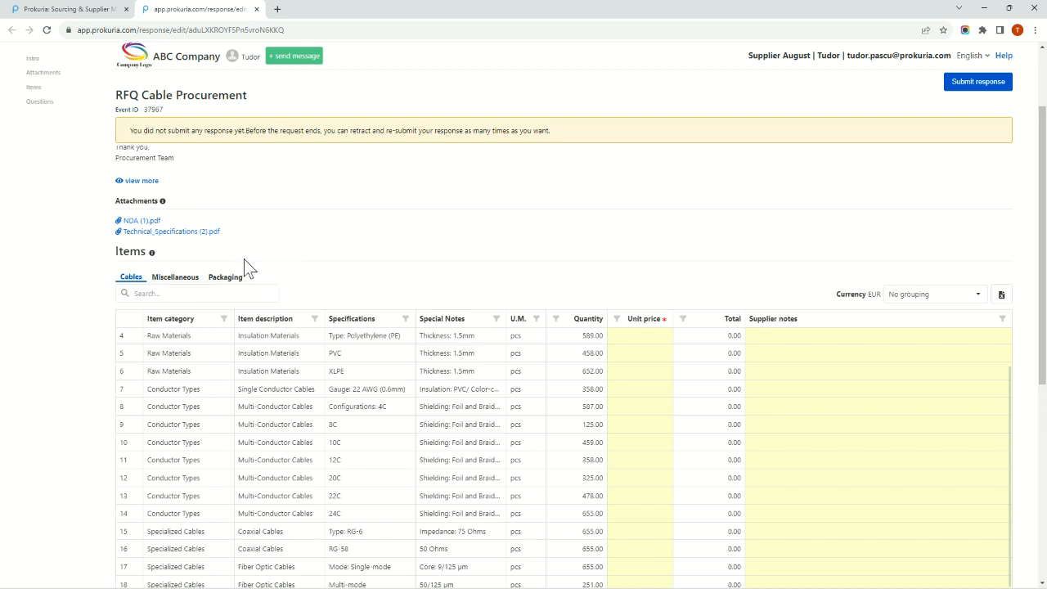
pyautogui.click(184, 282)
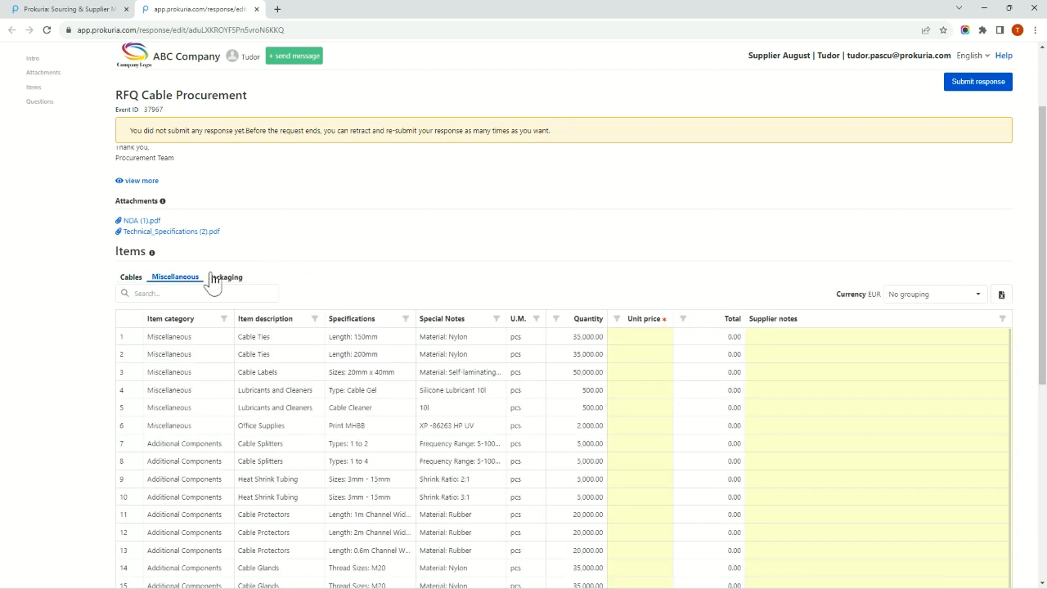
# Set the unit price of the Copper Wire item in the Cables list to 250.
pyautogui.click(133, 281)
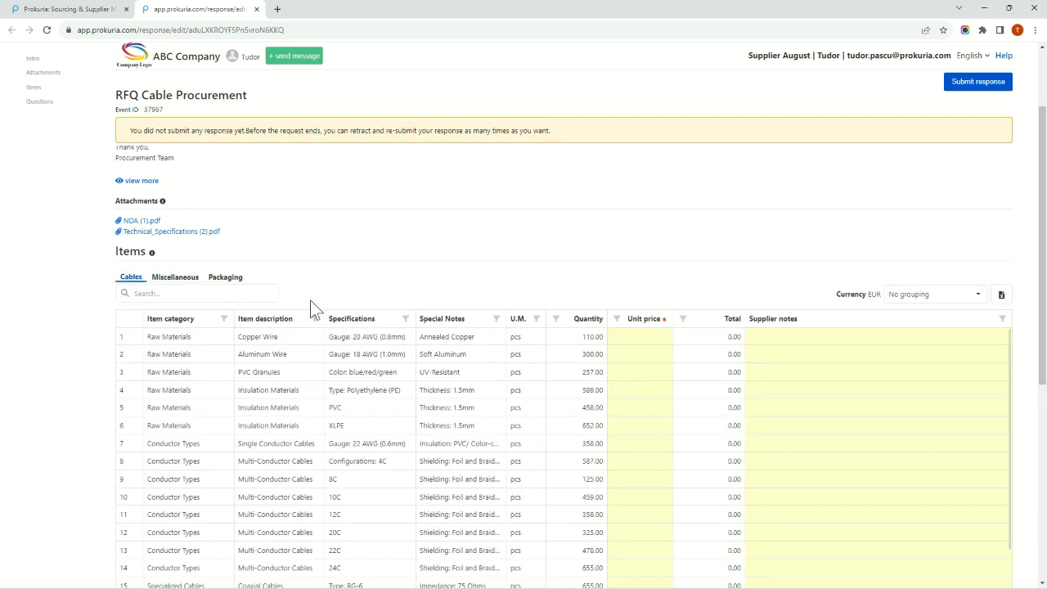
pyautogui.scroll(-1, 360, 301)
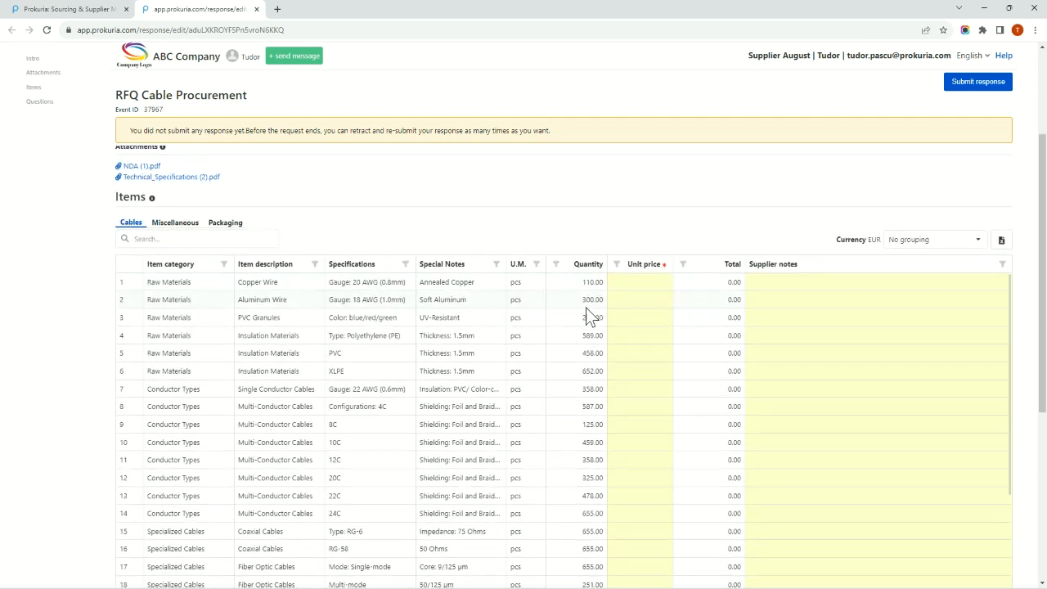
pyautogui.click(642, 288)
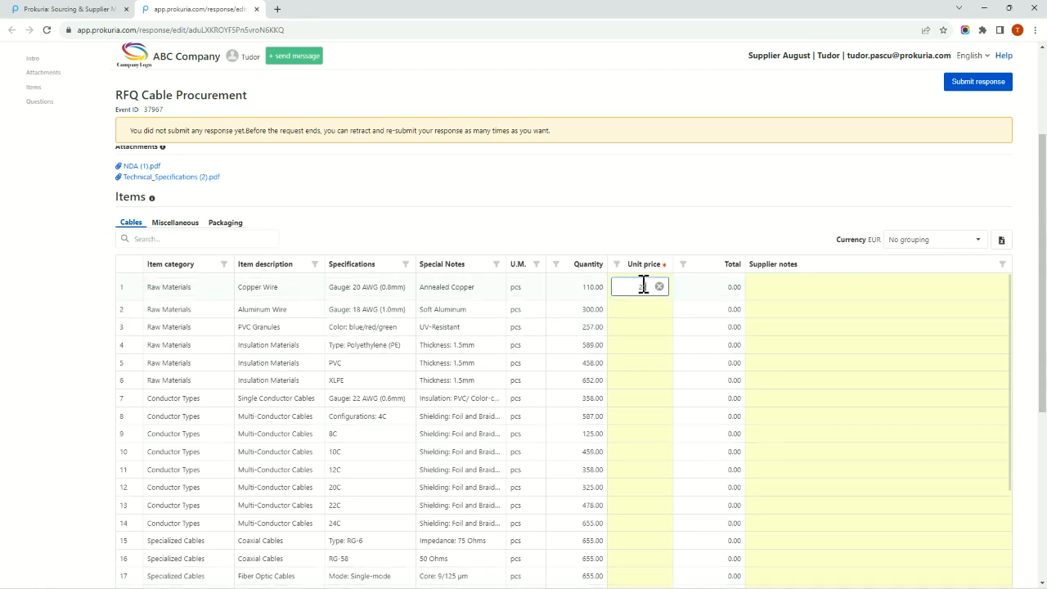
pyautogui.write('250')
pyautogui.press('Return')
# Import the Cables items with their unit prices from the Excel file Template upload items_37967 (1).
pyautogui.scroll(-3, 385, 409)
pyautogui.scroll(-1, 96, 427)
pyautogui.scroll(-2, 302, 365)
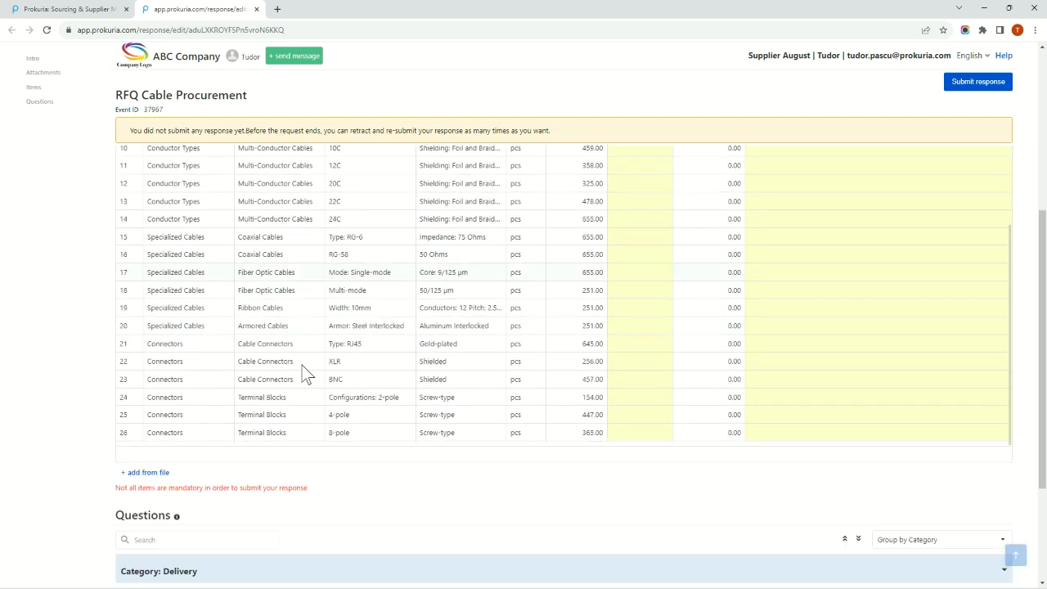
pyautogui.scroll(2, 156, 274)
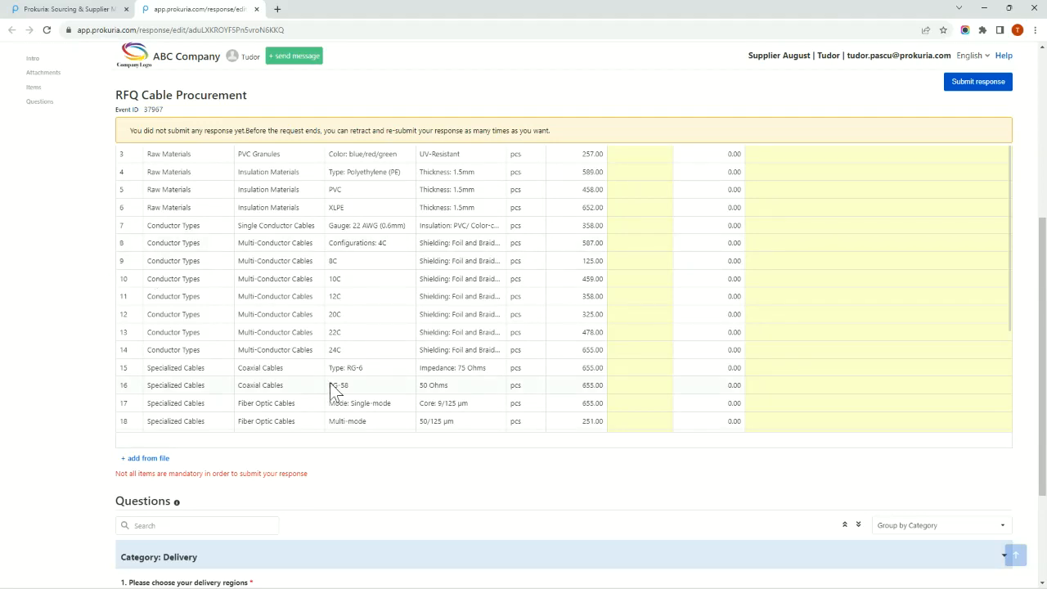
pyautogui.scroll(4, 565, 311)
pyautogui.scroll(-5, 556, 335)
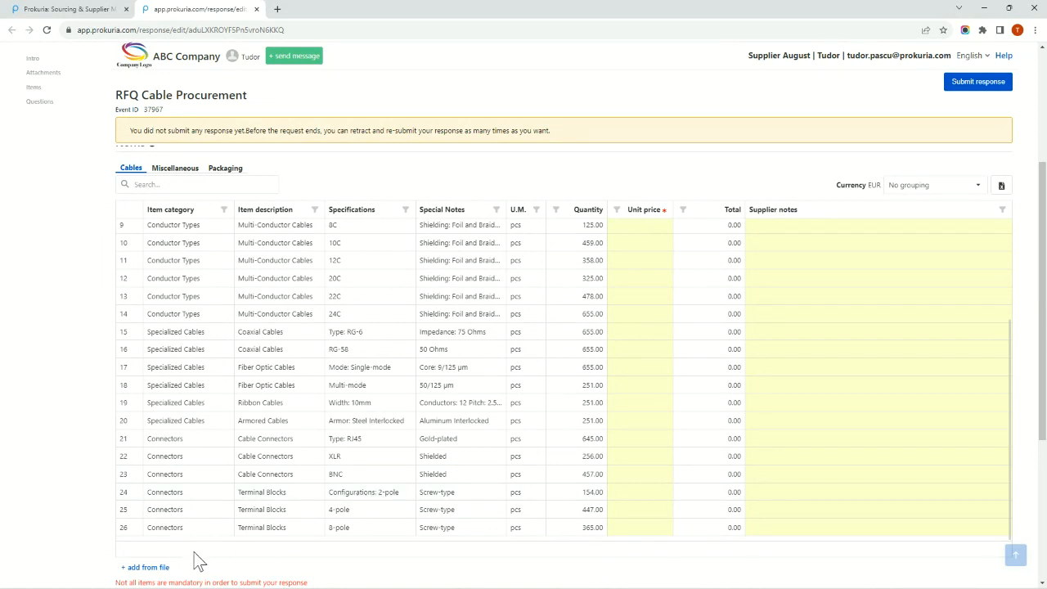
pyautogui.scroll(-1, 389, 544)
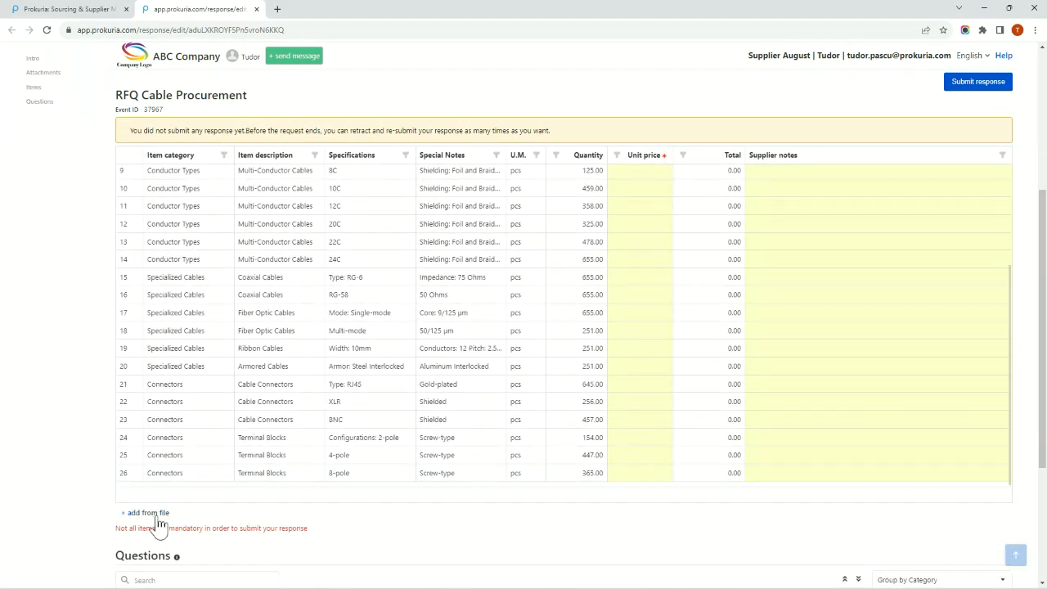
pyautogui.click(160, 515)
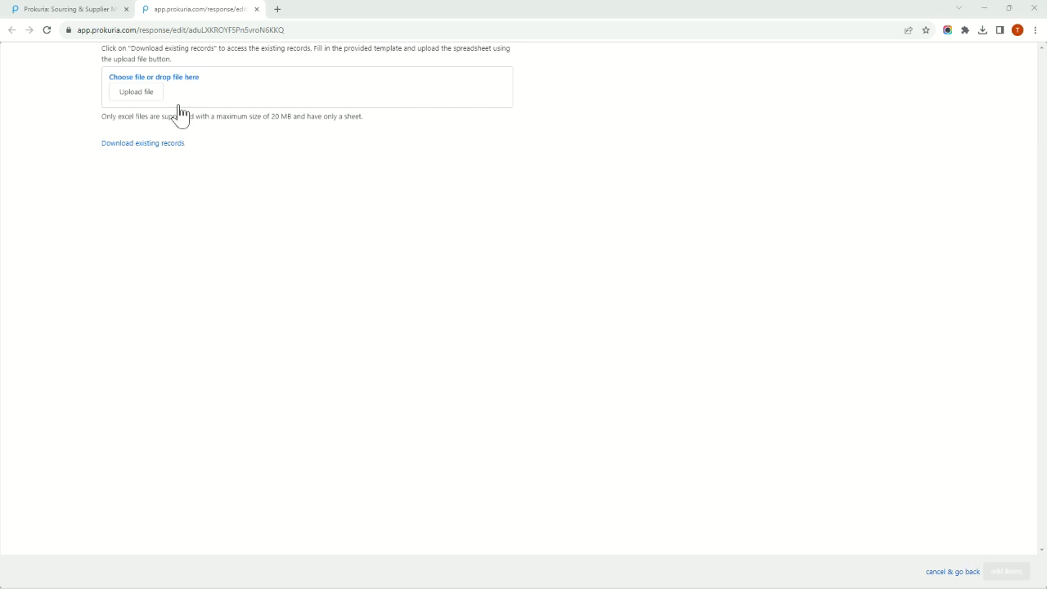
pyautogui.click(151, 98)
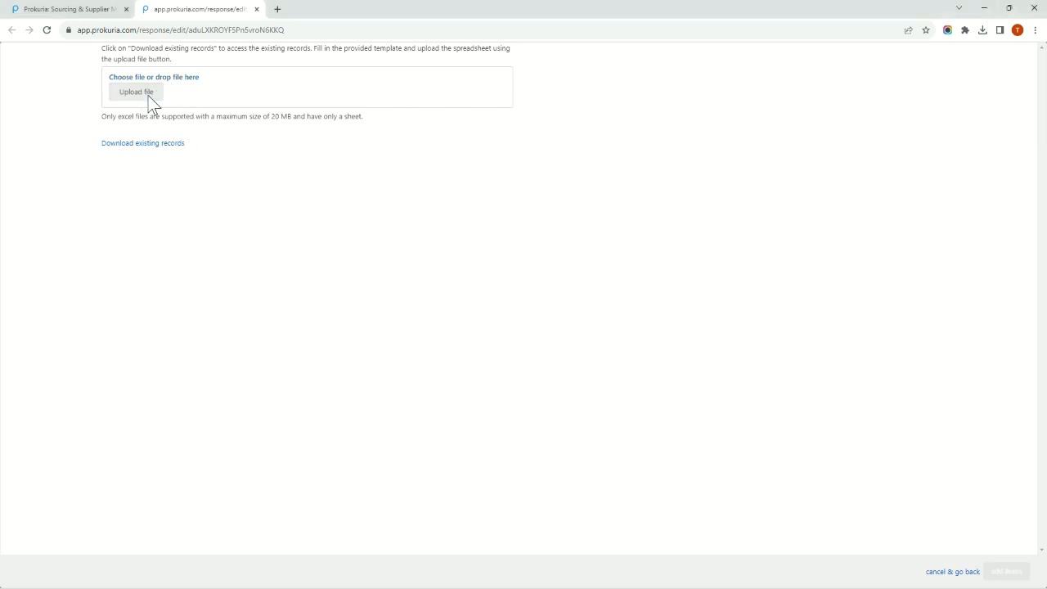
pyautogui.doubleClick(157, 106)
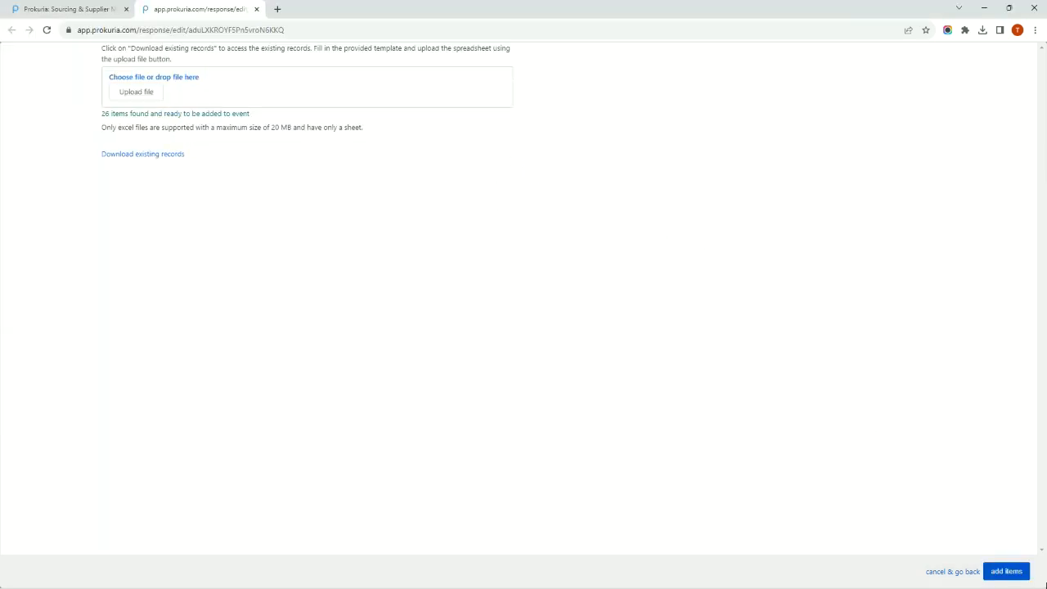
pyautogui.click(1012, 574)
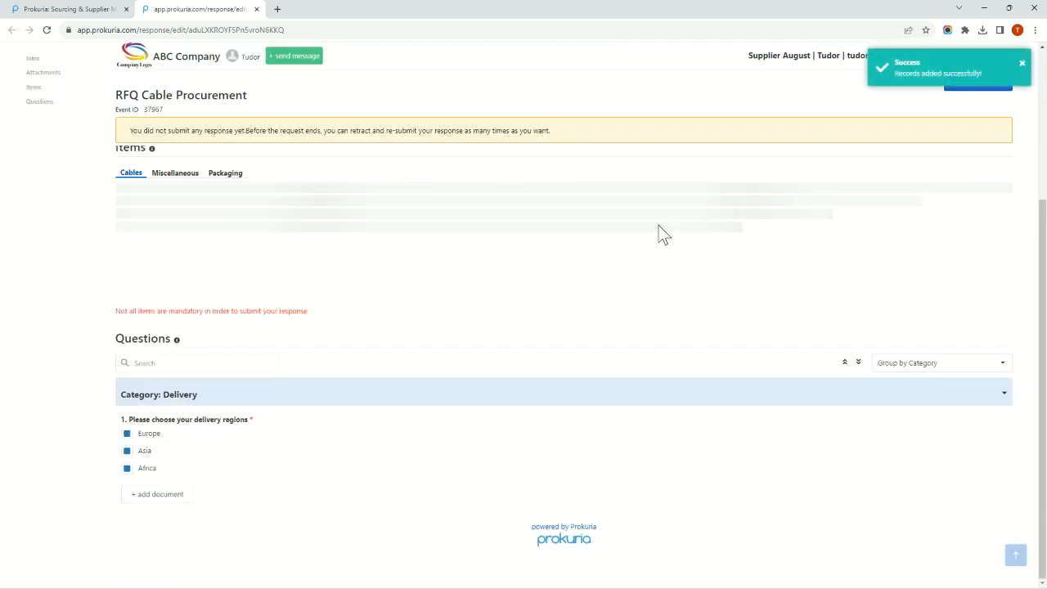
# Review the imported Cables prices and the note under the table about which items are mandatory.
pyautogui.scroll(-1, 651, 260)
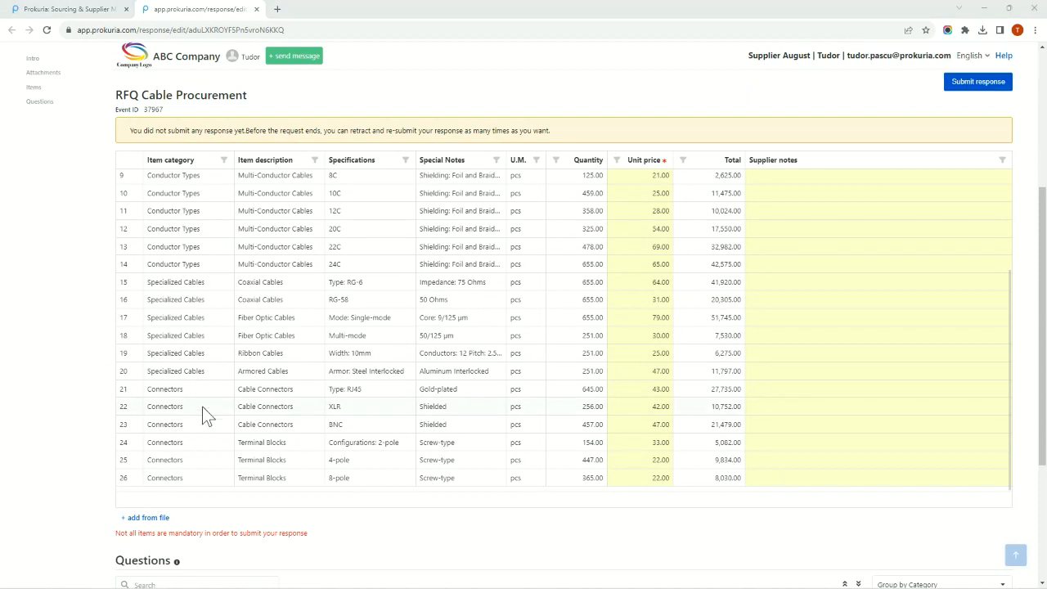
pyautogui.scroll(-1, 235, 429)
pyautogui.moveTo(121, 479); pyautogui.dragTo(237, 484)
pyautogui.click(311, 484)
pyautogui.scroll(5, 312, 484)
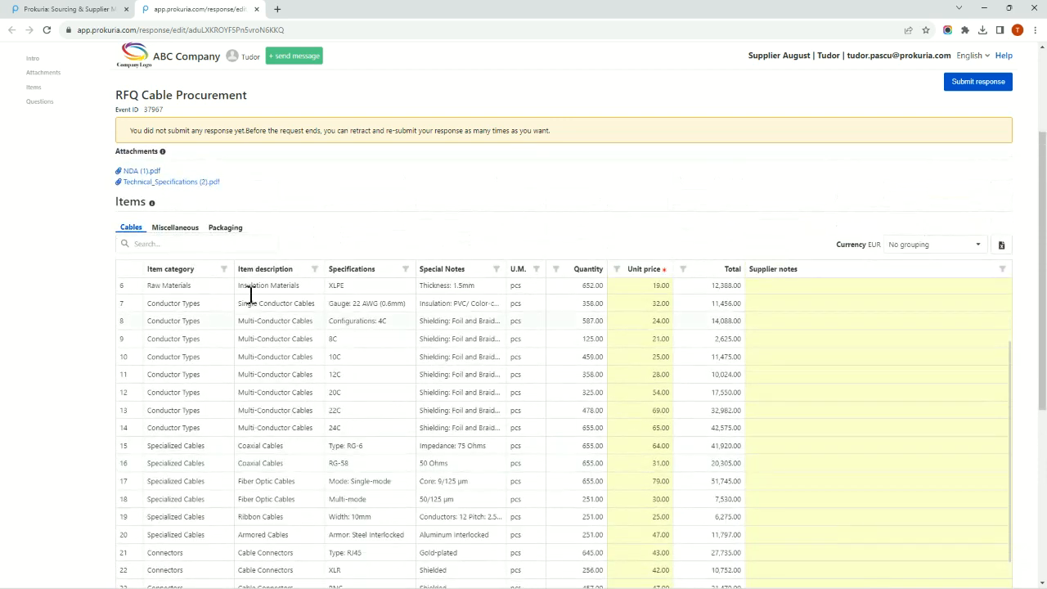
# Set the unit price of the 200mm Cable Ties in the Miscellaneous list to 250.
pyautogui.click(175, 228)
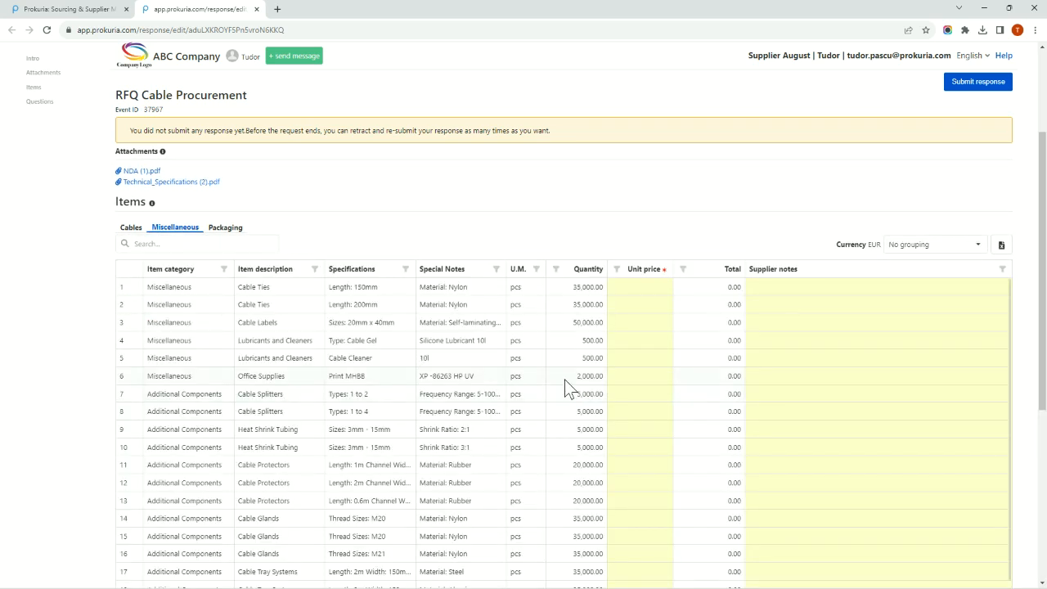
pyautogui.click(636, 305)
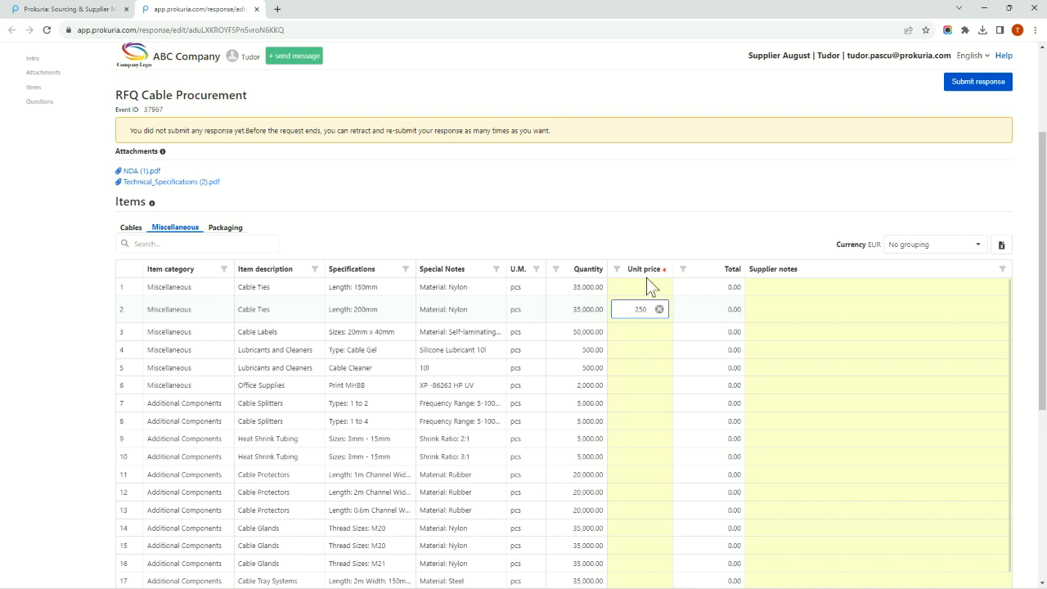
pyautogui.click(668, 239)
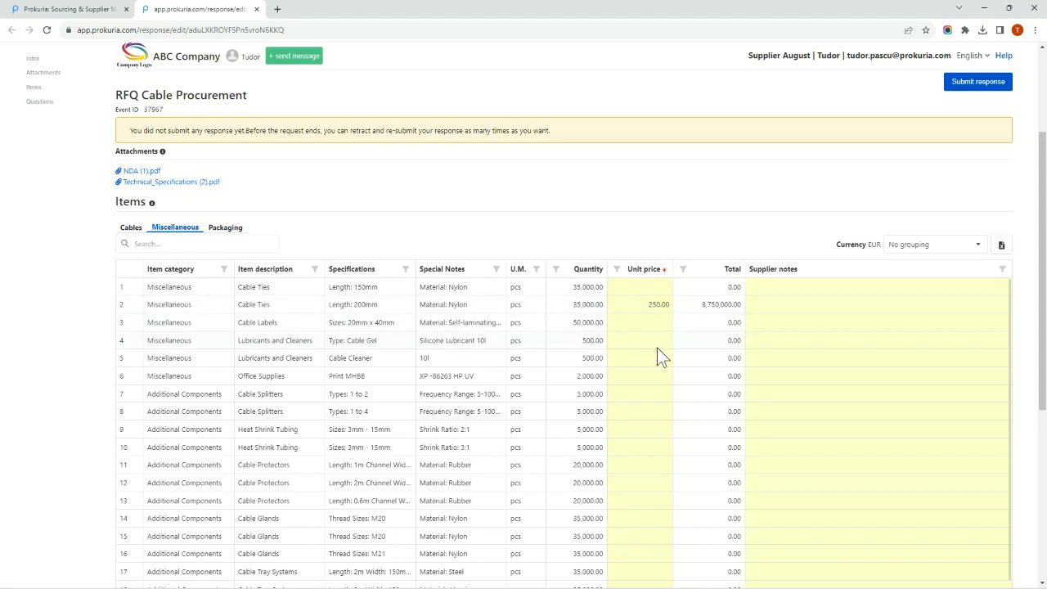
pyautogui.click(36, 377)
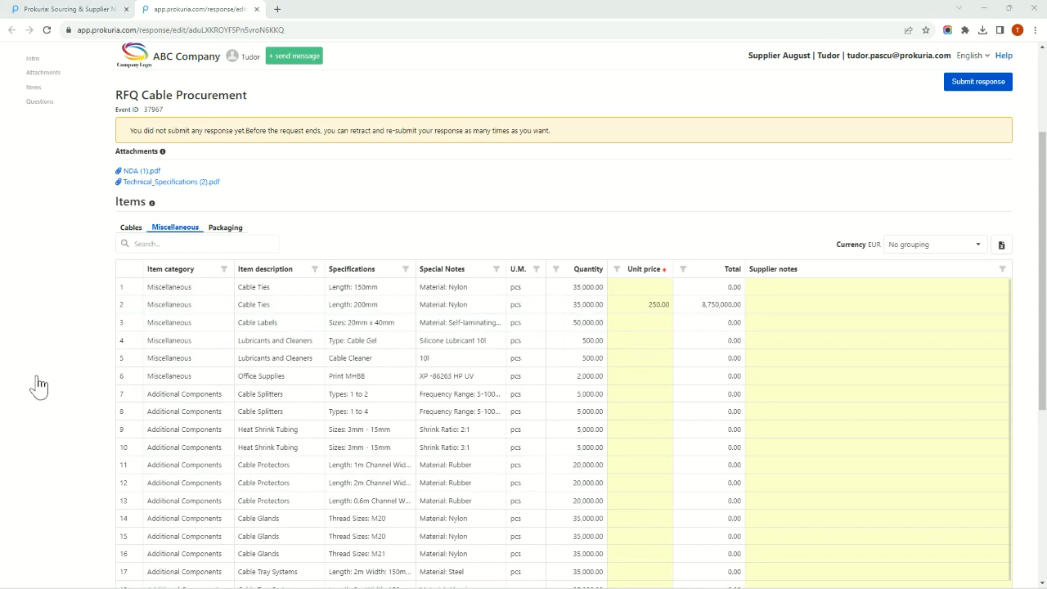
# Select Europe, Asia and Africa as the delivery regions in the Delivery question.
pyautogui.click(128, 230)
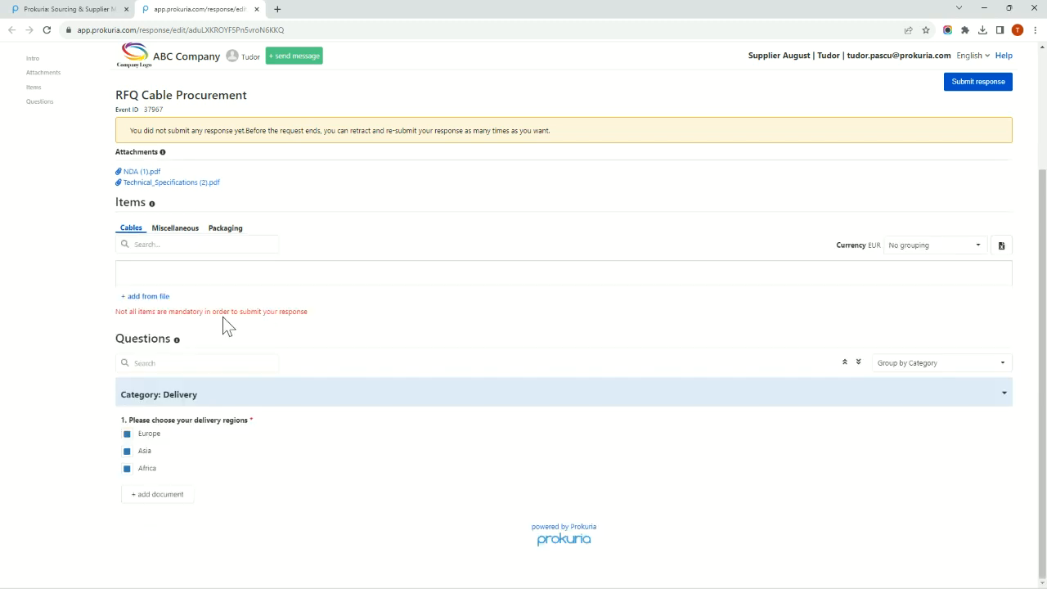
pyautogui.scroll(-3, 246, 335)
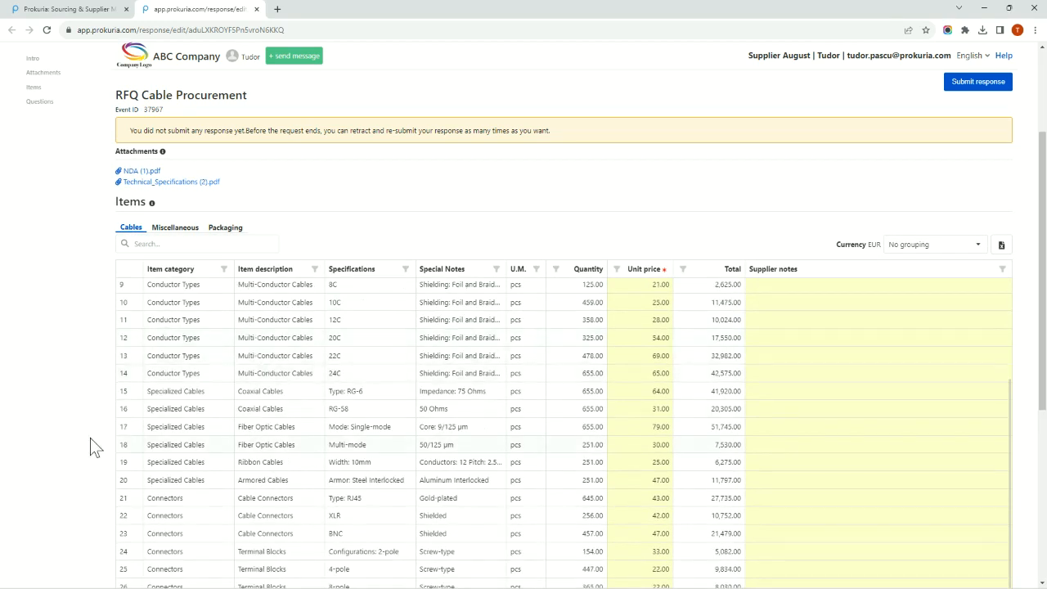
pyautogui.scroll(-1, 91, 460)
pyautogui.scroll(-1, 310, 446)
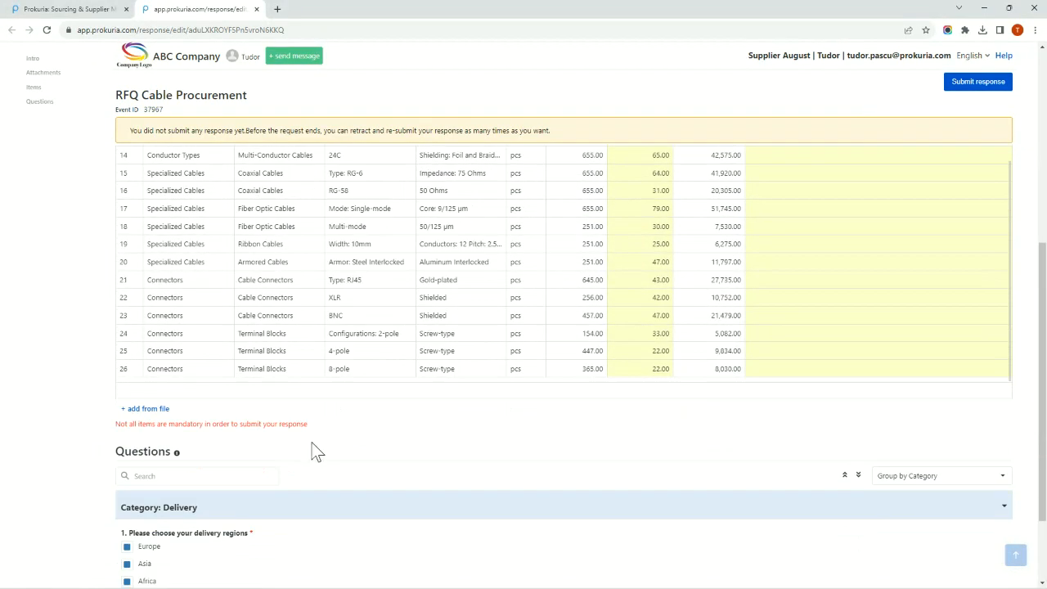
pyautogui.scroll(-1, 355, 446)
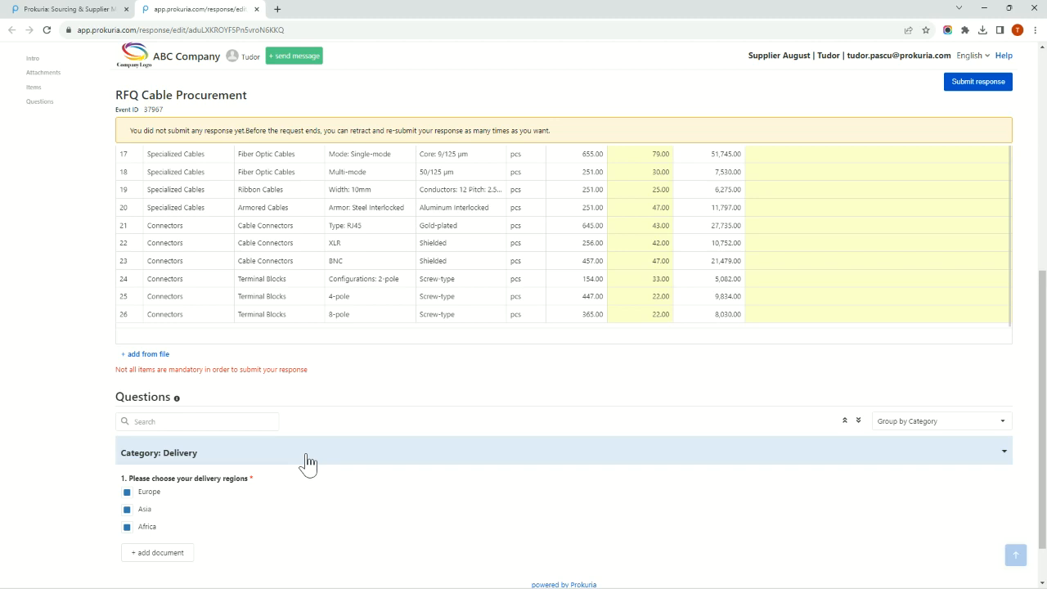
pyautogui.click(137, 507)
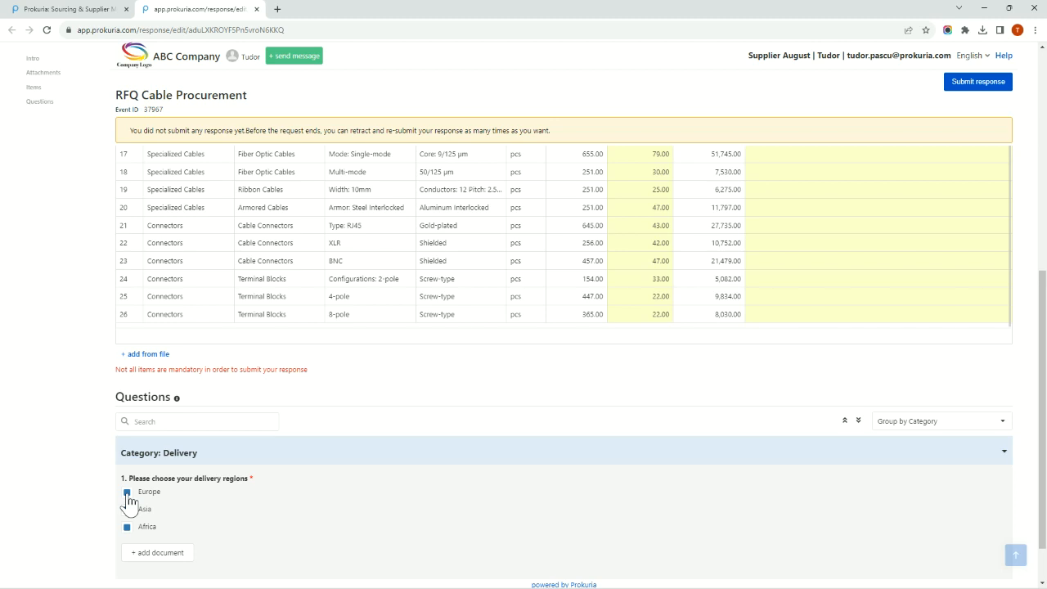
pyautogui.click(127, 509)
pyautogui.click(127, 527)
pyautogui.scroll(-1, 251, 506)
pyautogui.click(177, 500)
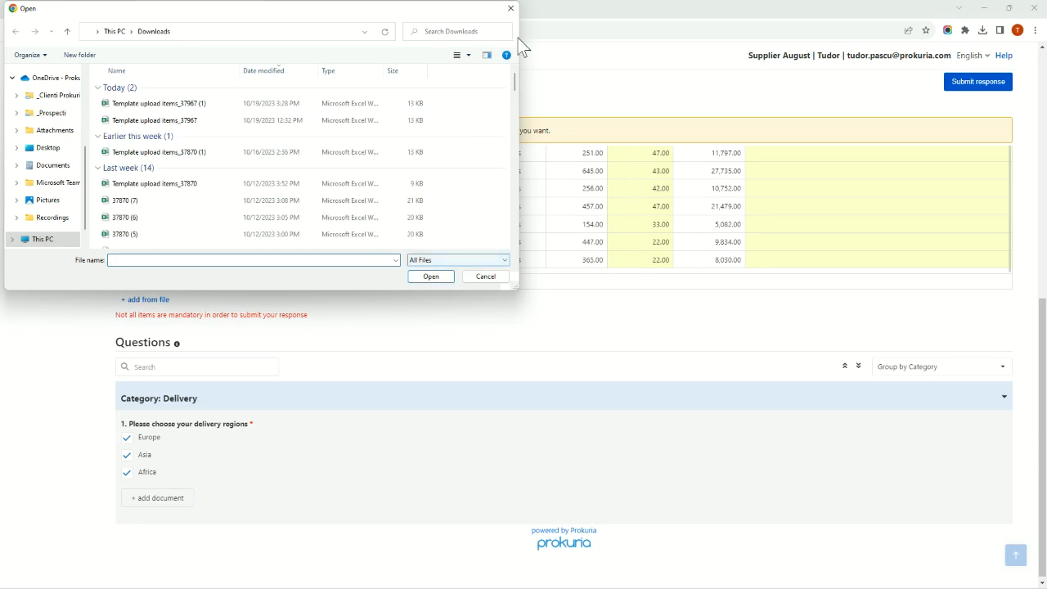
pyautogui.click(512, 10)
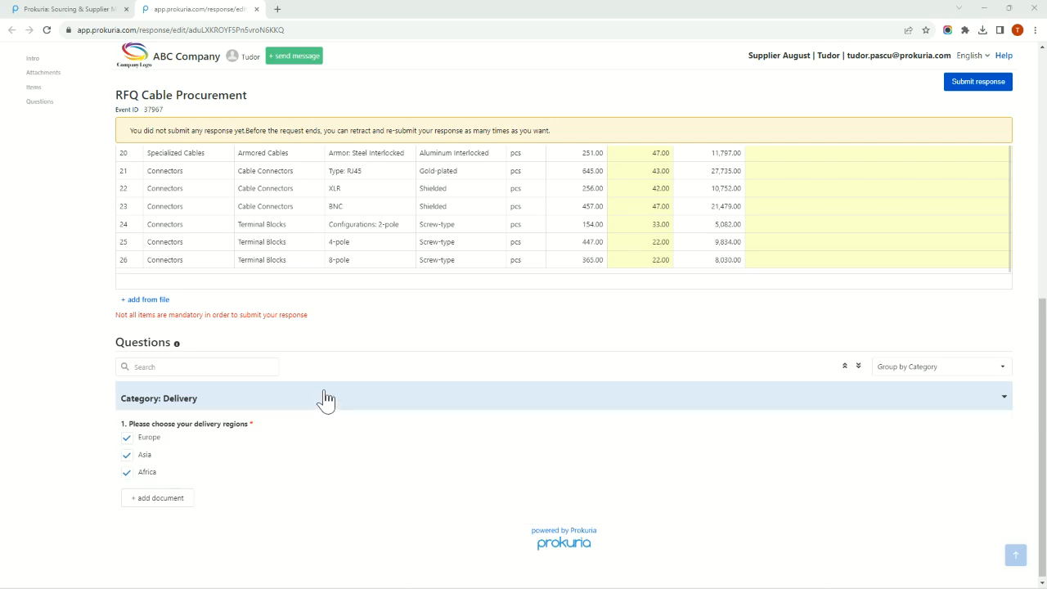
# Compose a new message to the buyer with the subject "Test subject" and the text "Test message".
pyautogui.scroll(10, 342, 370)
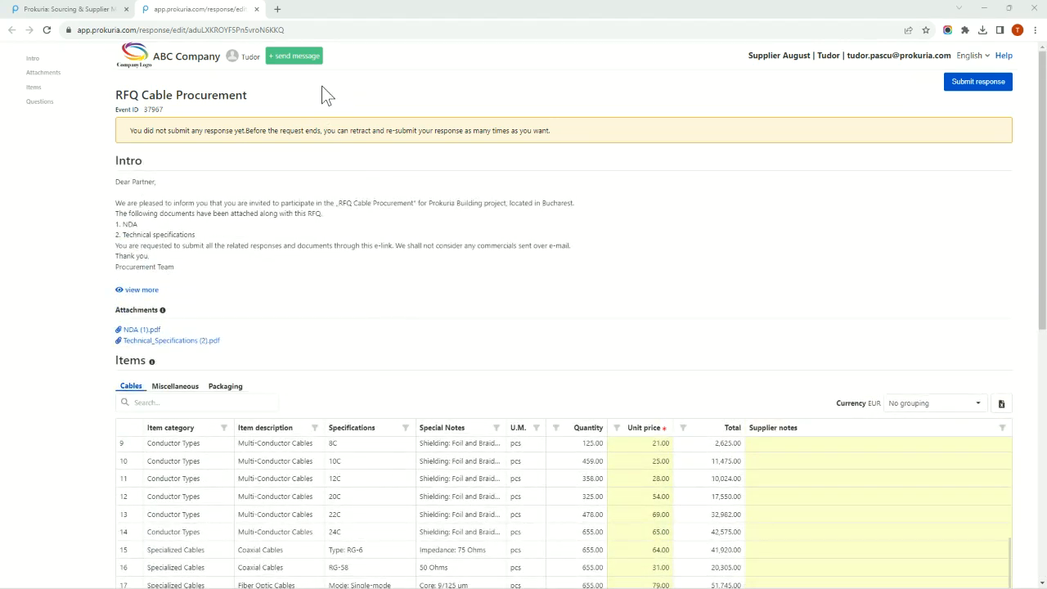
pyautogui.click(301, 59)
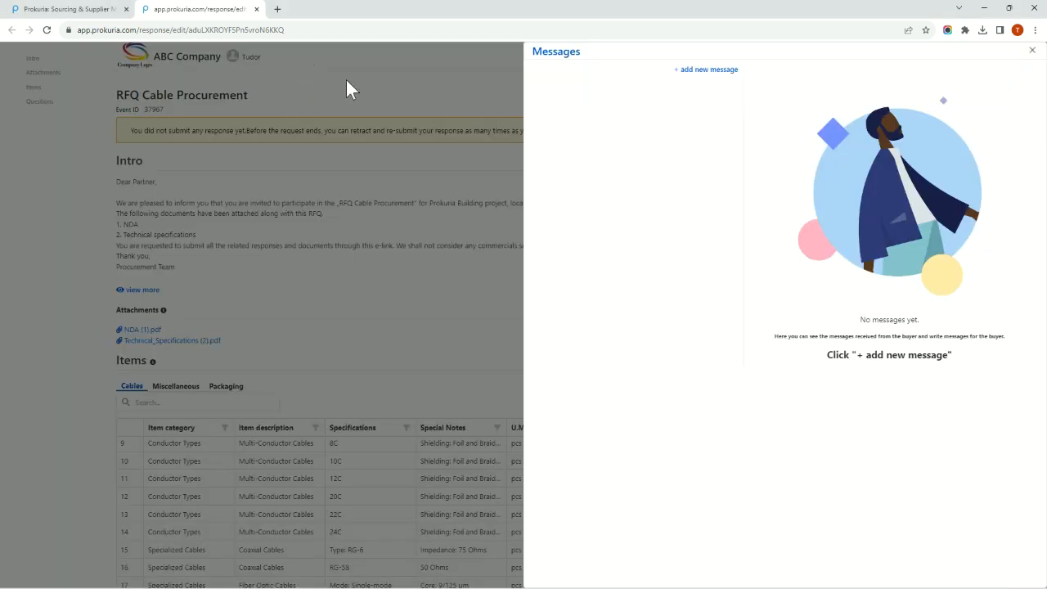
pyautogui.click(709, 70)
pyautogui.click(615, 82)
pyautogui.write('Test subject')
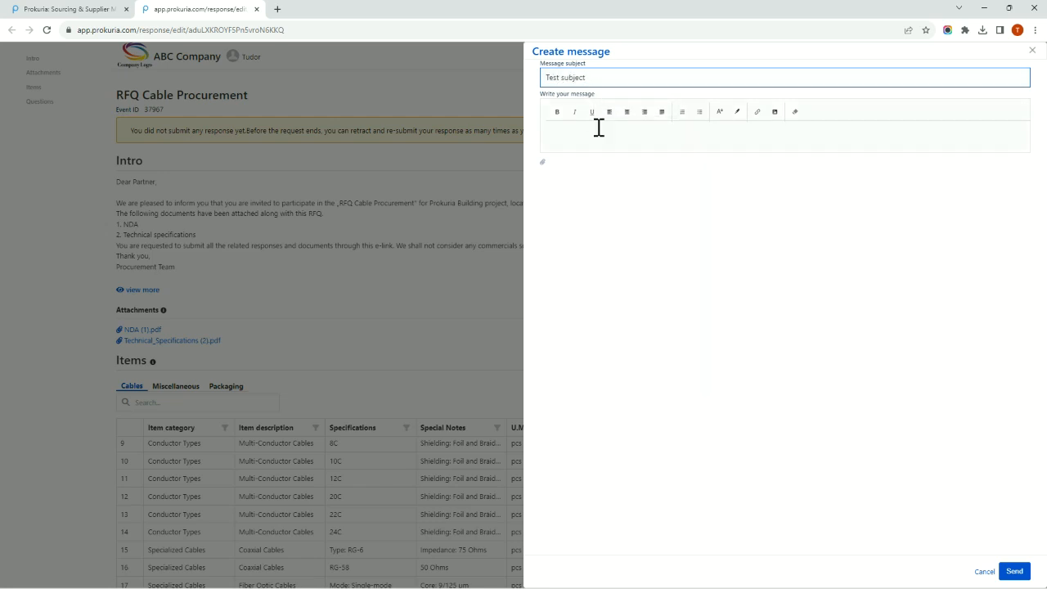
pyautogui.click(598, 129)
pyautogui.write('Test message')
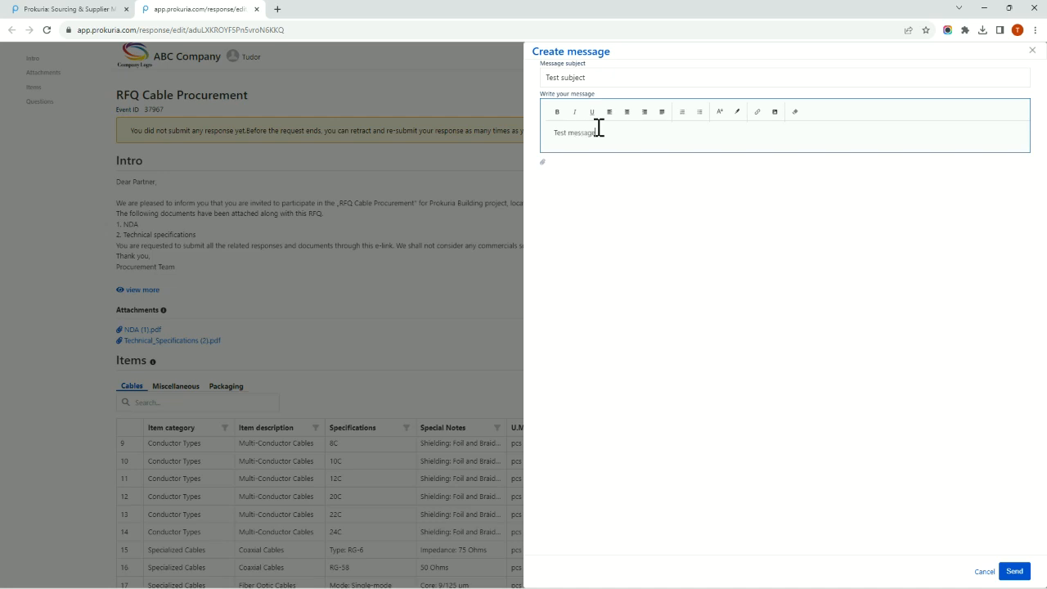
pyautogui.click(707, 250)
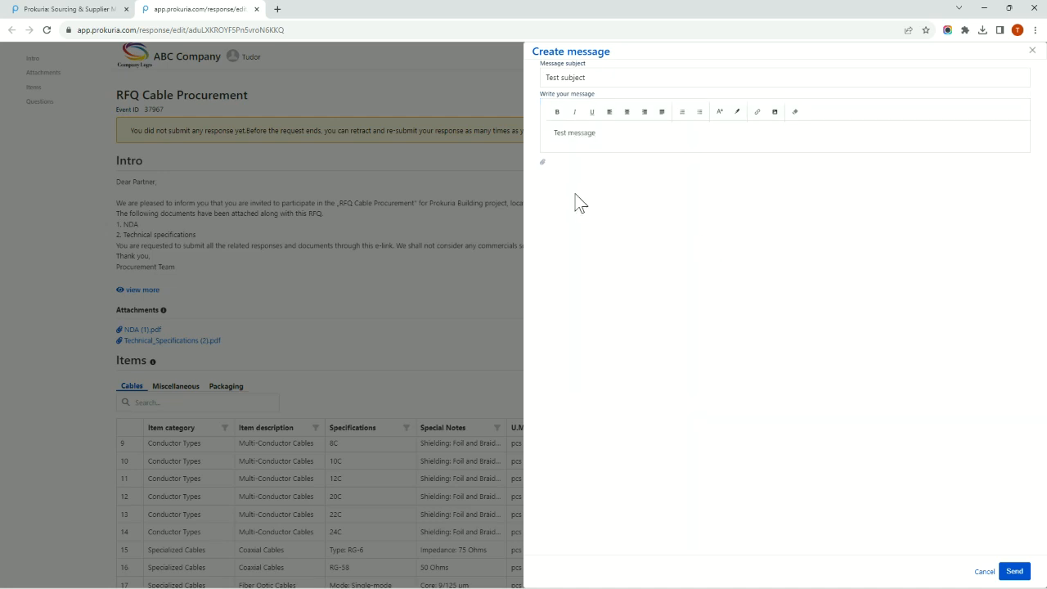
# Open the file chooser for a message attachment, dismiss it without choosing a file, and send the message to the buyer.
pyautogui.click(543, 163)
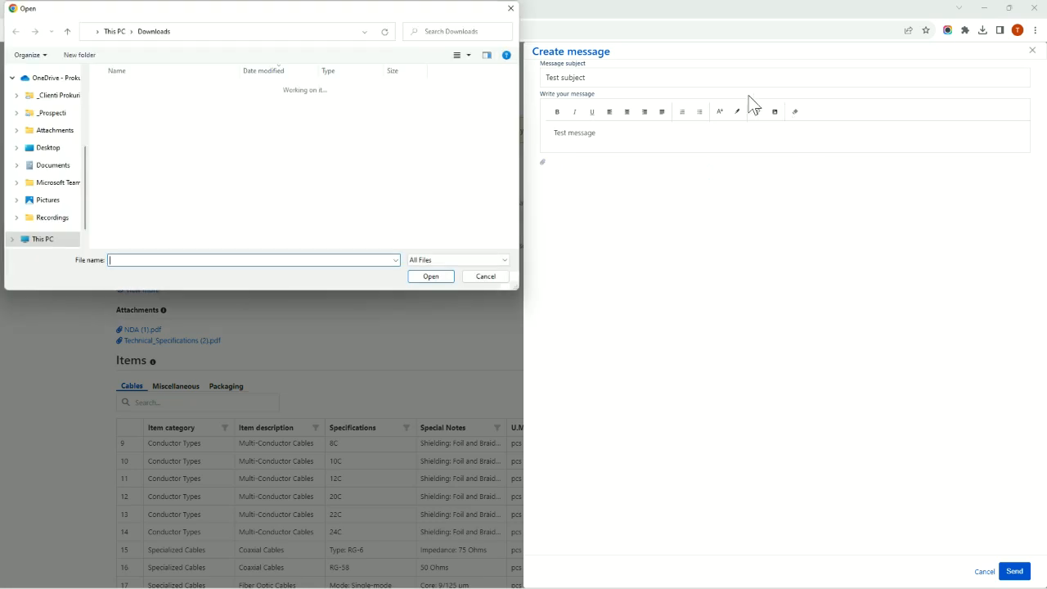
pyautogui.click(511, 8)
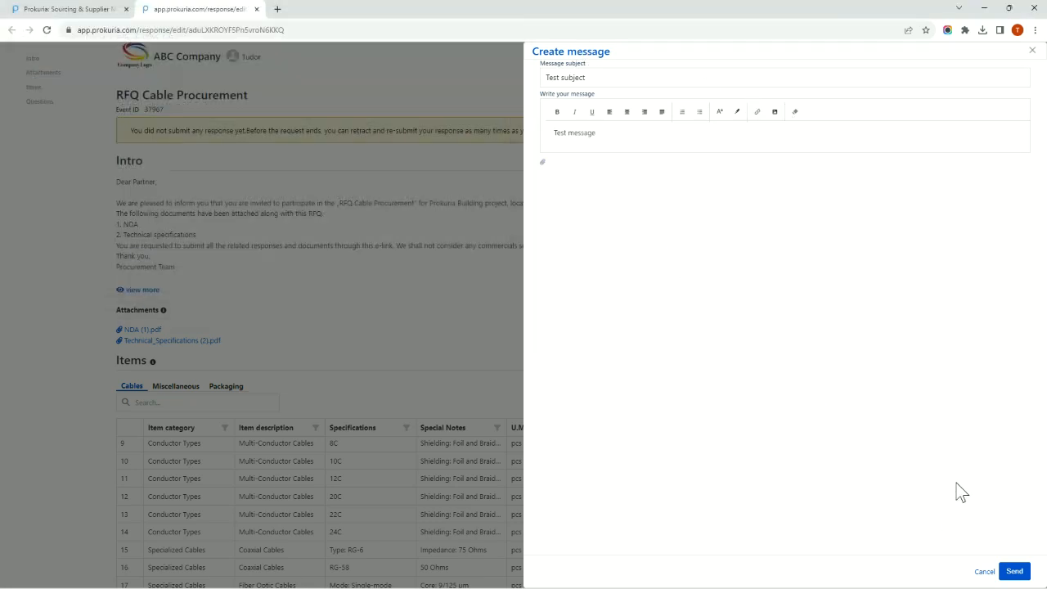
pyautogui.click(1022, 573)
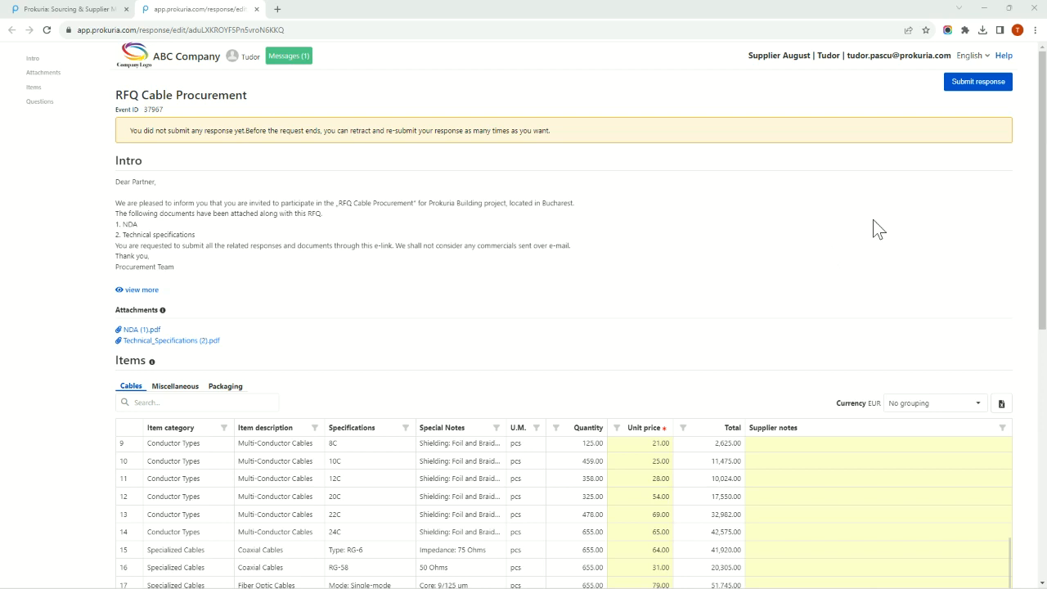
# Submit the response to the RFQ Cable Procurement request and confirm the submission.
pyautogui.click(982, 85)
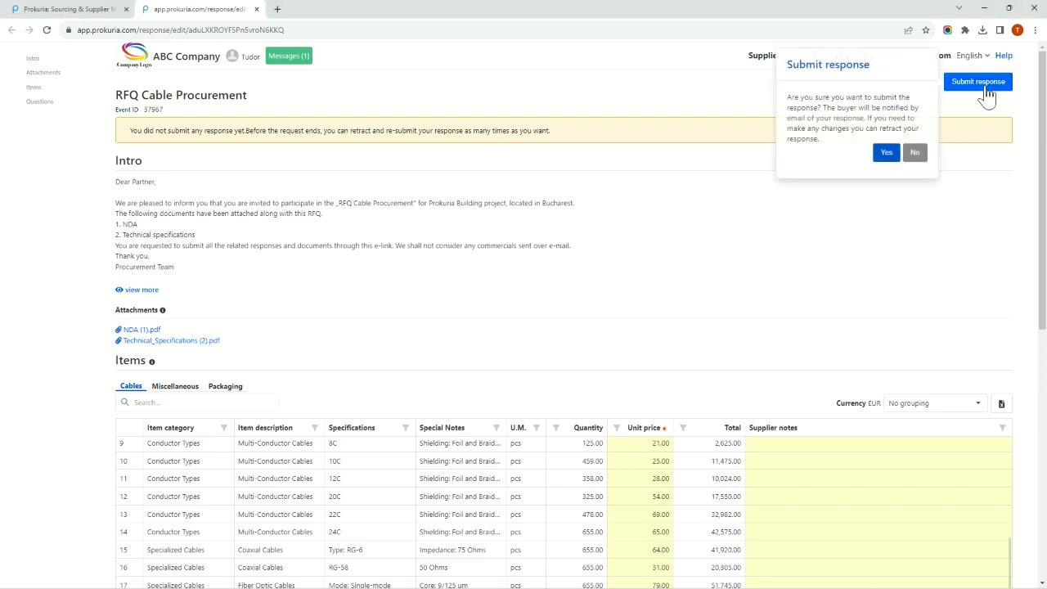
pyautogui.click(886, 153)
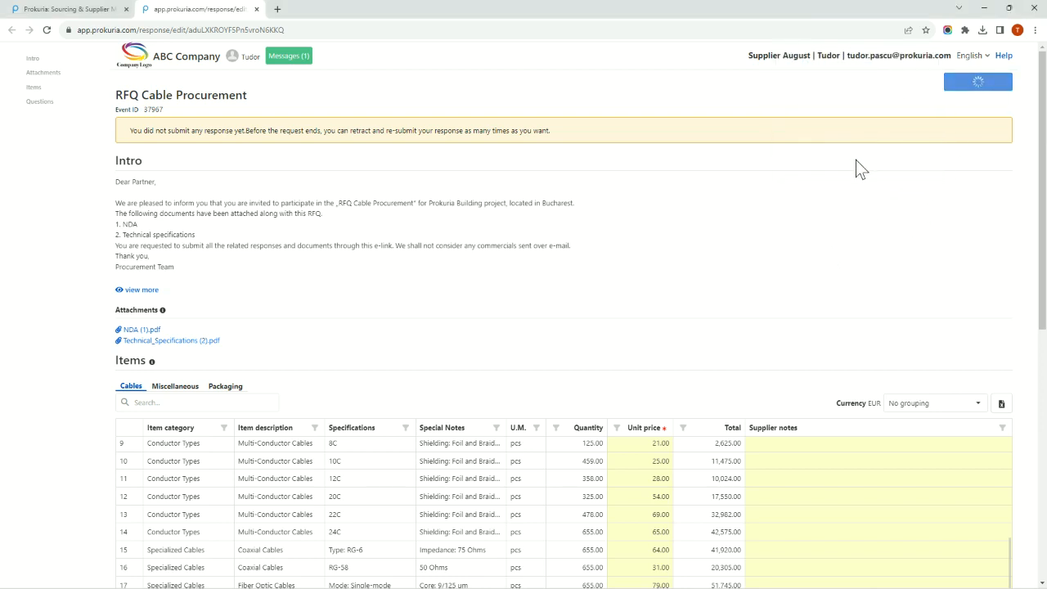